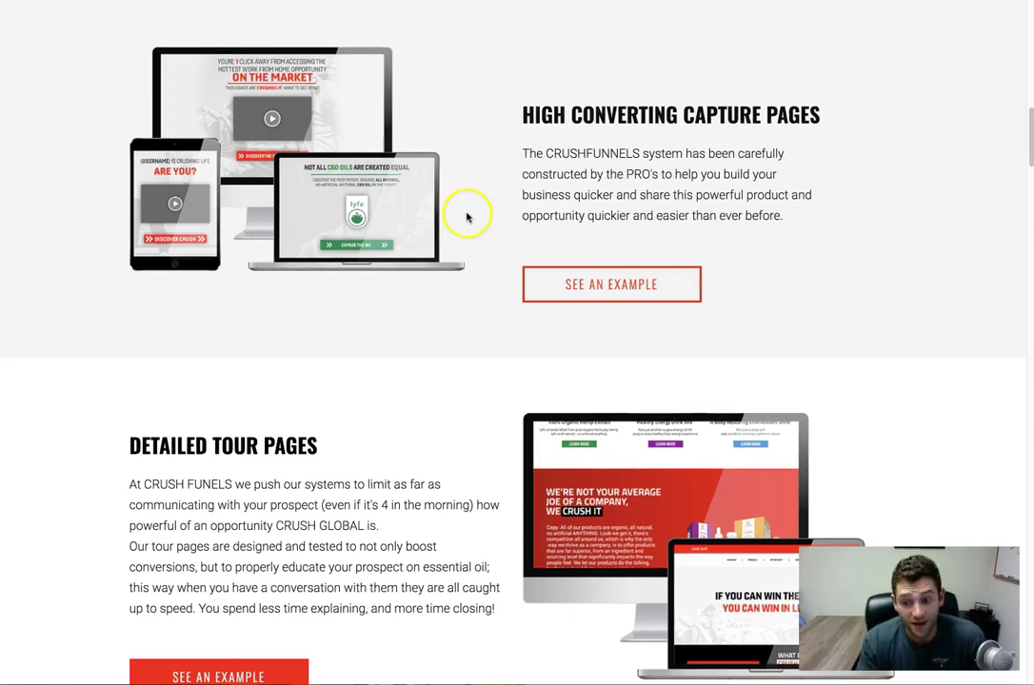
Step: Open the Lead Capture pages list from the marketing dashboard and look through the available capture pages
{"action": "scroll", "coordinate": [617, 282], "scroll_direction": "down", "scroll_amount": 1}
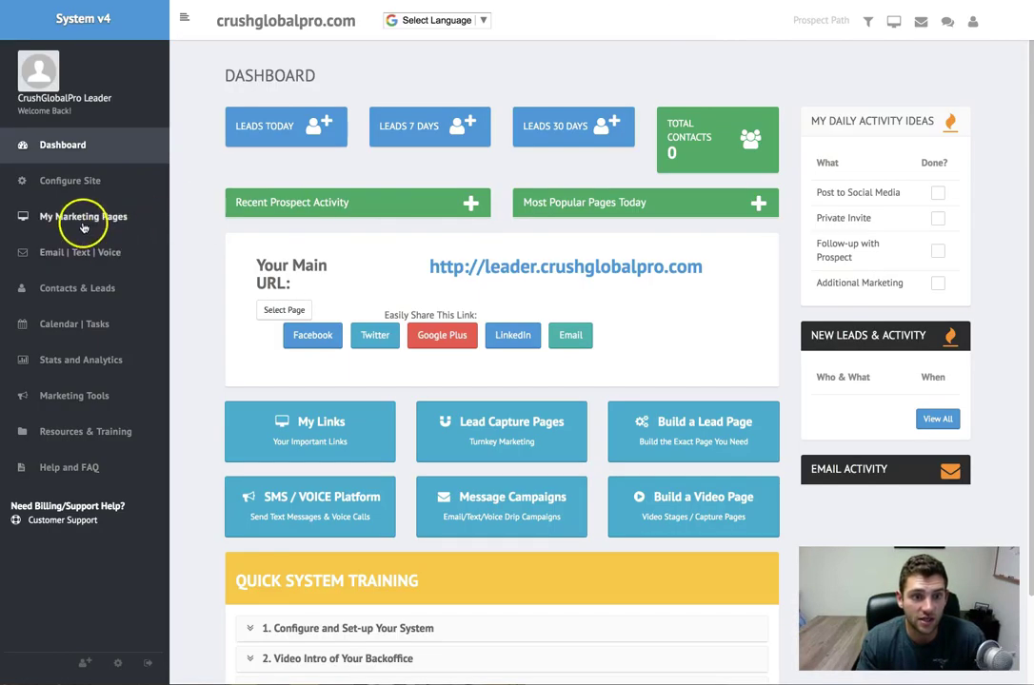
{"action": "left_click", "coordinate": [83, 219]}
{"action": "left_click", "coordinate": [60, 267]}
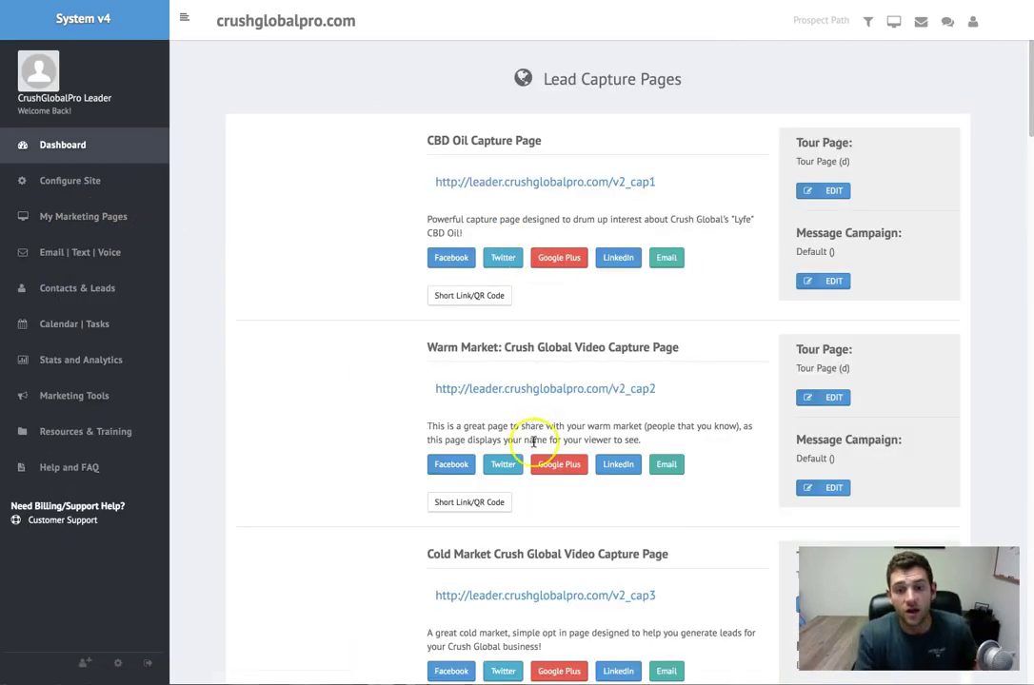
{"action": "scroll", "coordinate": [612, 378], "scroll_direction": "down", "scroll_amount": 1}
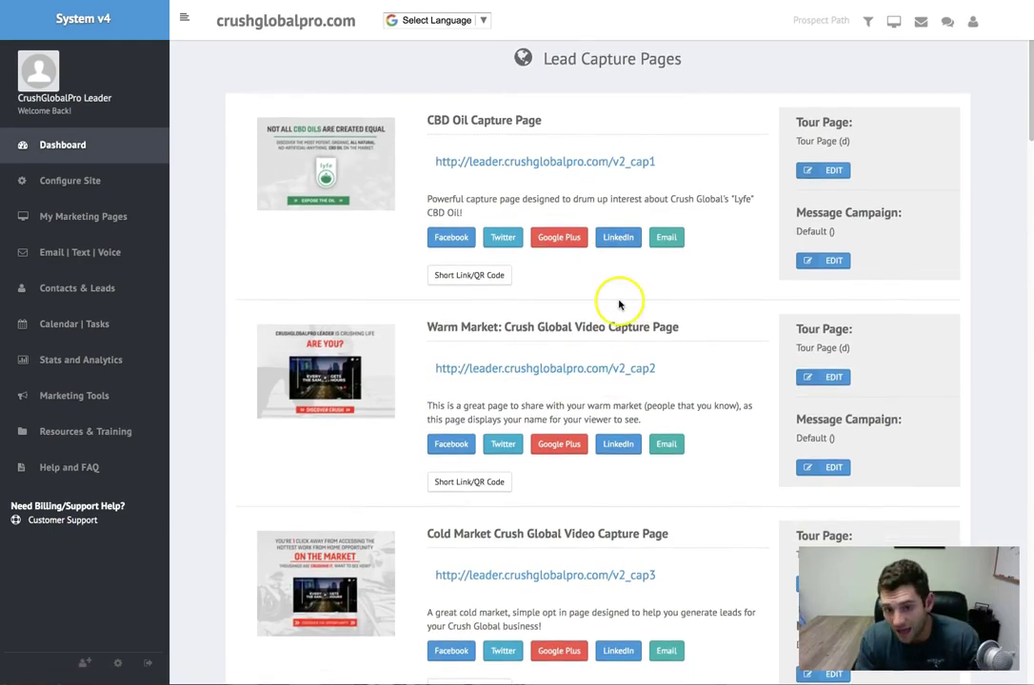
{"action": "scroll", "coordinate": [589, 269], "scroll_direction": "up", "scroll_amount": 1}
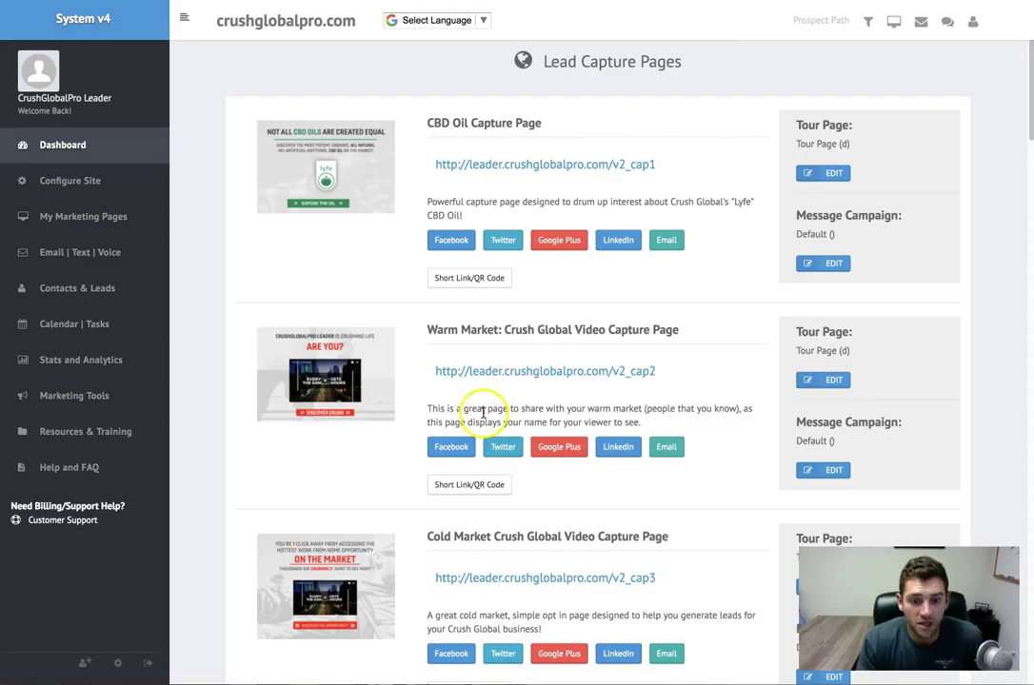
{"action": "scroll", "coordinate": [433, 405], "scroll_direction": "down", "scroll_amount": 5}
{"action": "scroll", "coordinate": [713, 132], "scroll_direction": "up", "scroll_amount": 3}
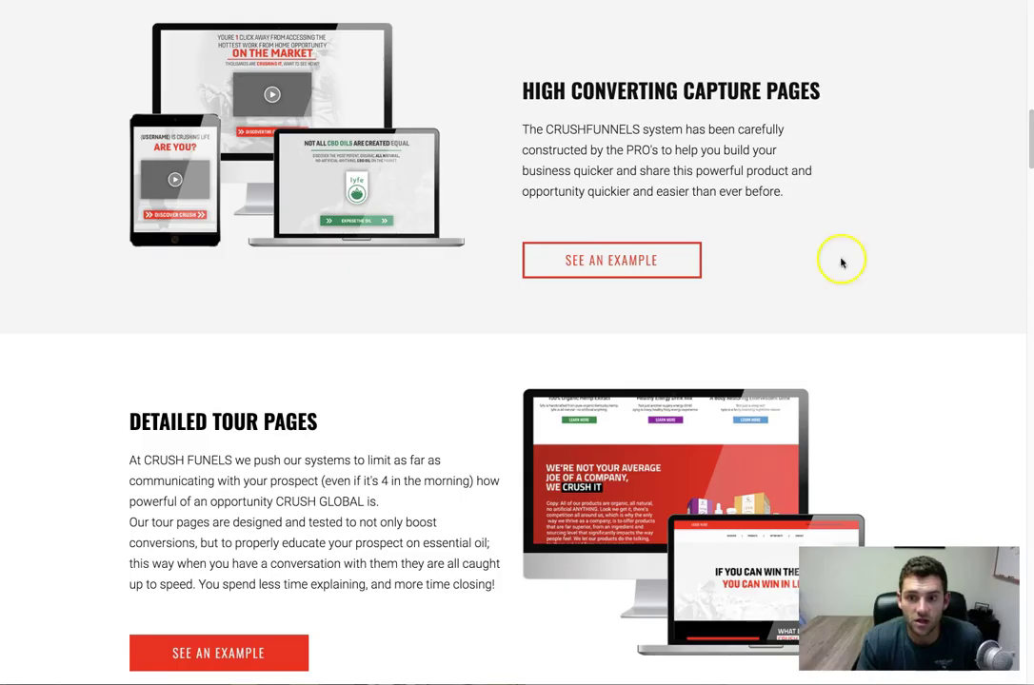
Step: Open the Detailed Tour Pages example and examine its products, testimonials, opportunity and contact sections
{"action": "scroll", "coordinate": [809, 305], "scroll_direction": "down", "scroll_amount": 1}
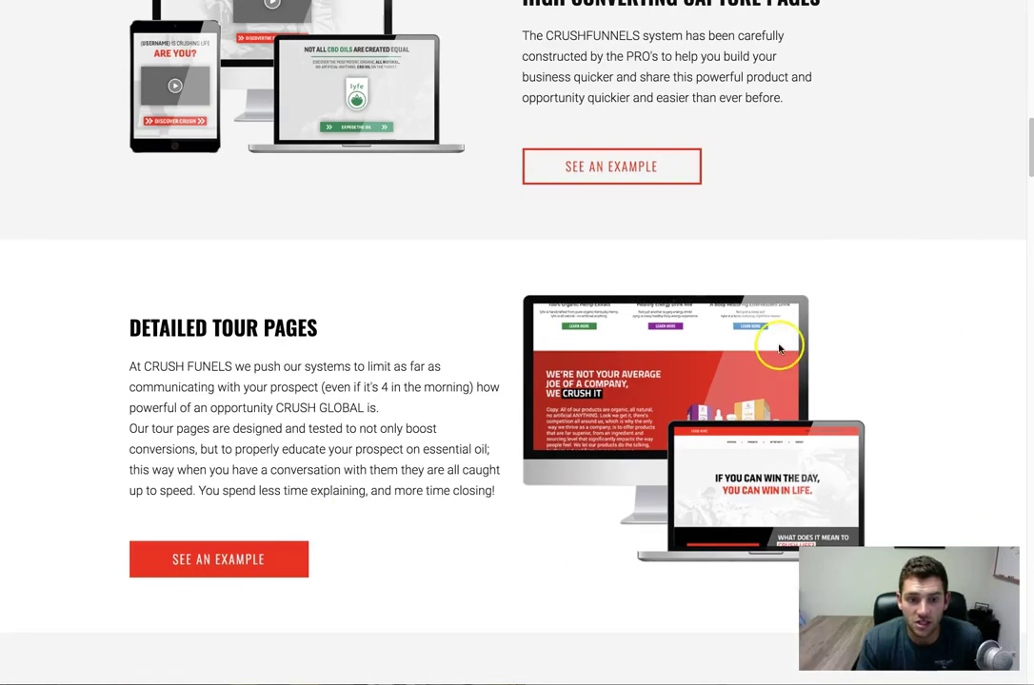
{"action": "left_click", "coordinate": [223, 566]}
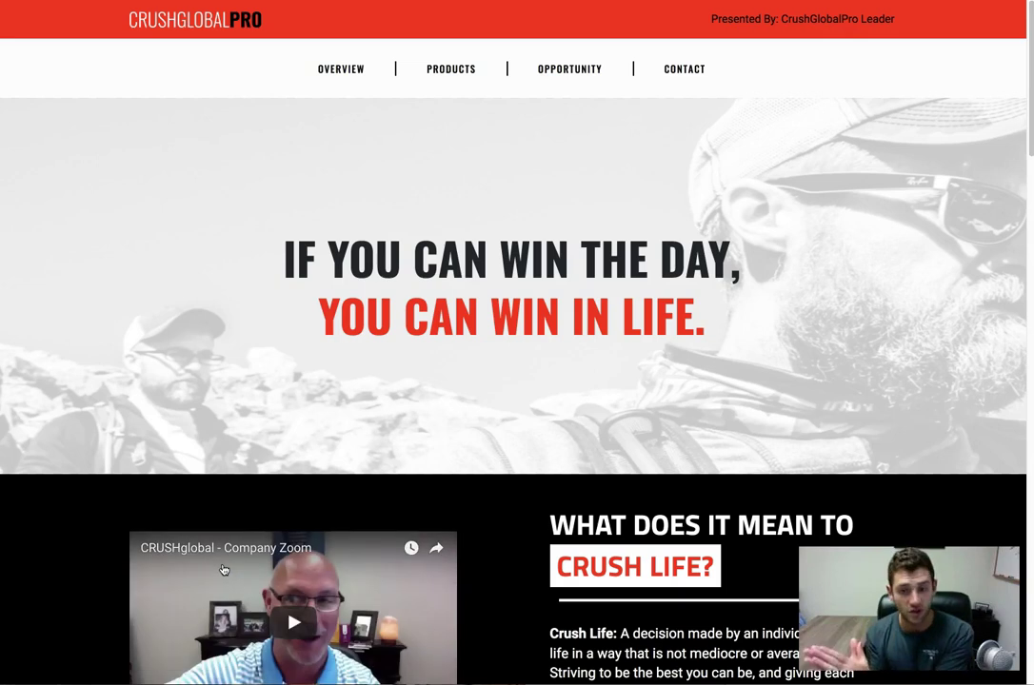
{"action": "left_click", "coordinate": [526, 366]}
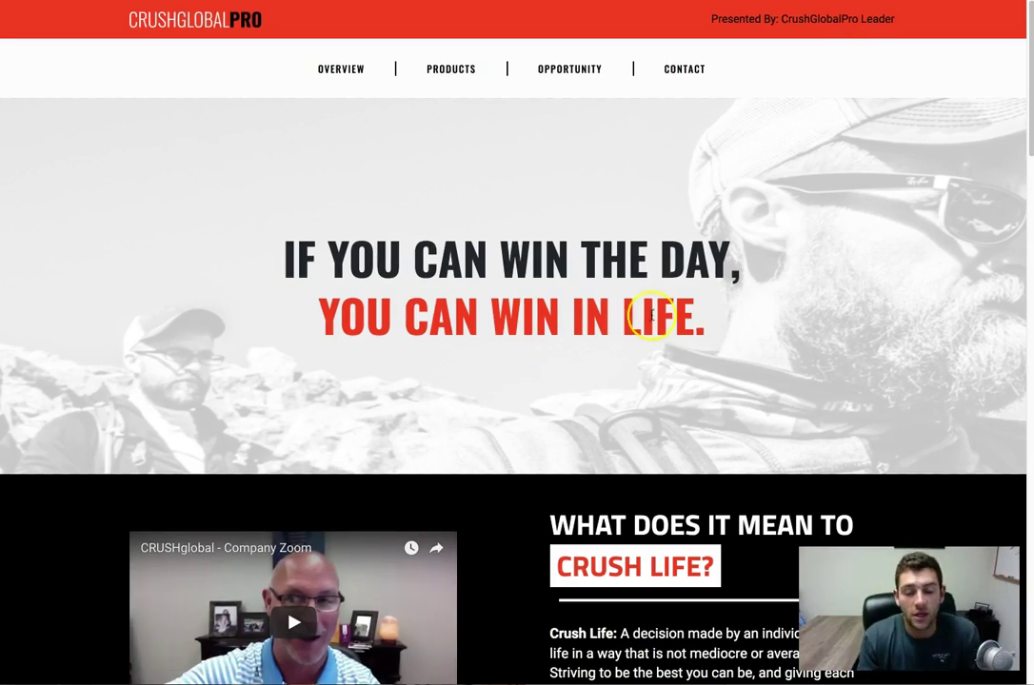
{"action": "scroll", "coordinate": [659, 265], "scroll_direction": "down", "scroll_amount": 3}
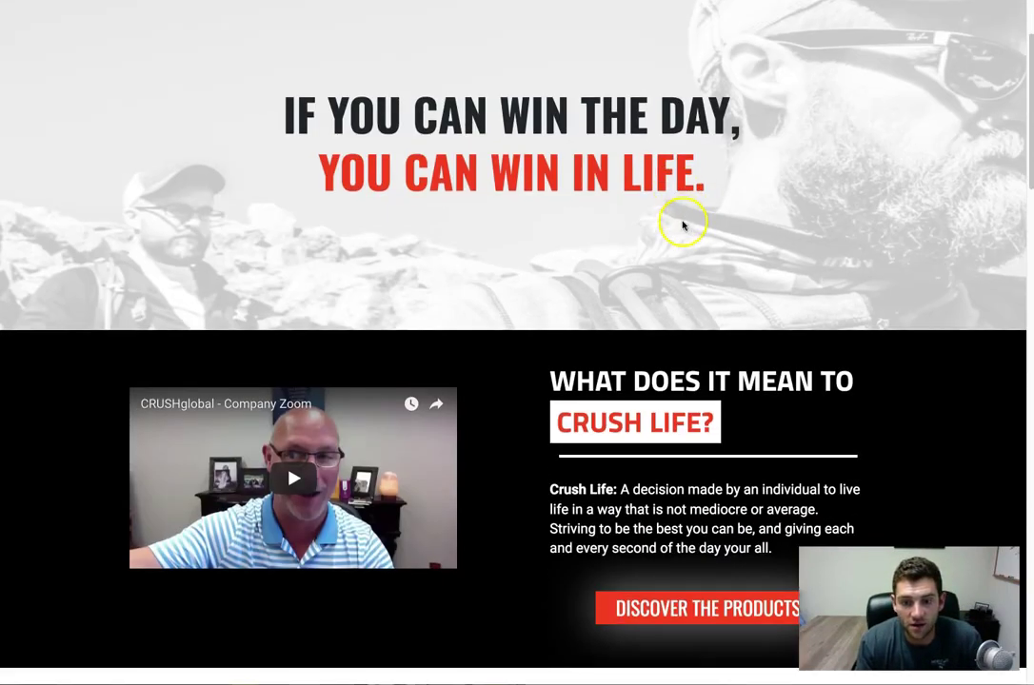
{"action": "scroll", "coordinate": [924, 431], "scroll_direction": "down", "scroll_amount": 8}
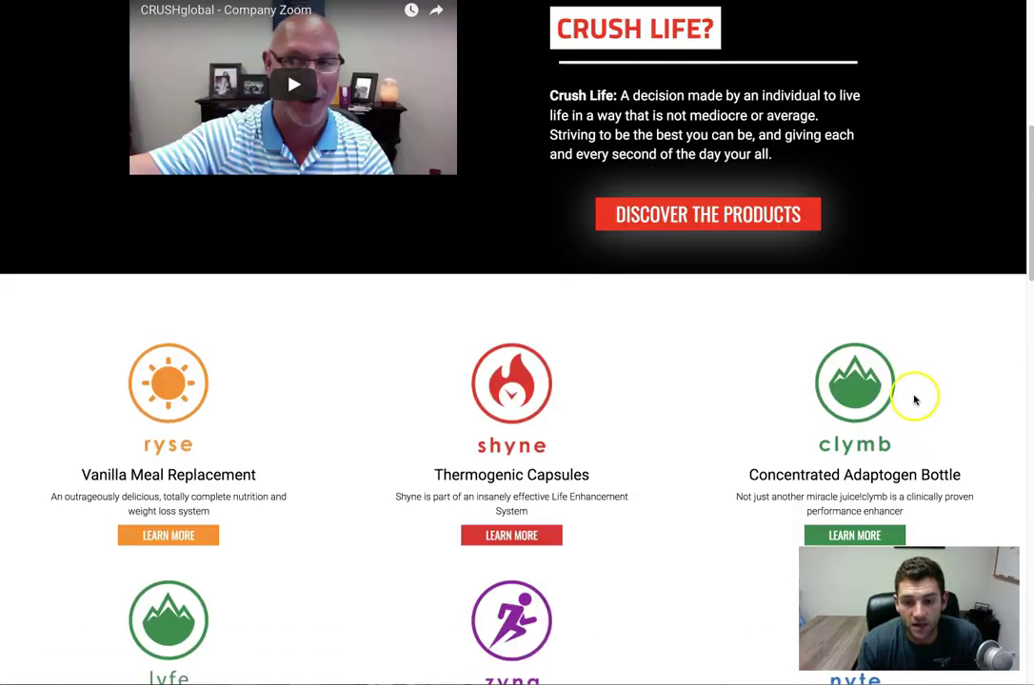
{"action": "scroll", "coordinate": [804, 381], "scroll_direction": "down", "scroll_amount": 5}
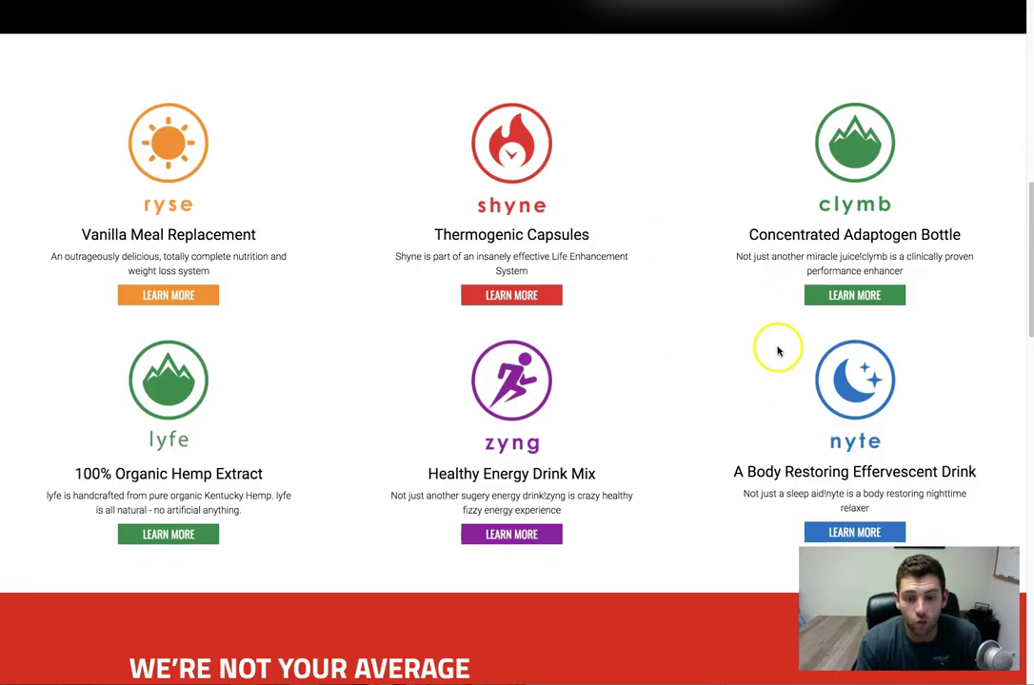
{"action": "scroll", "coordinate": [779, 352], "scroll_direction": "down", "scroll_amount": 20}
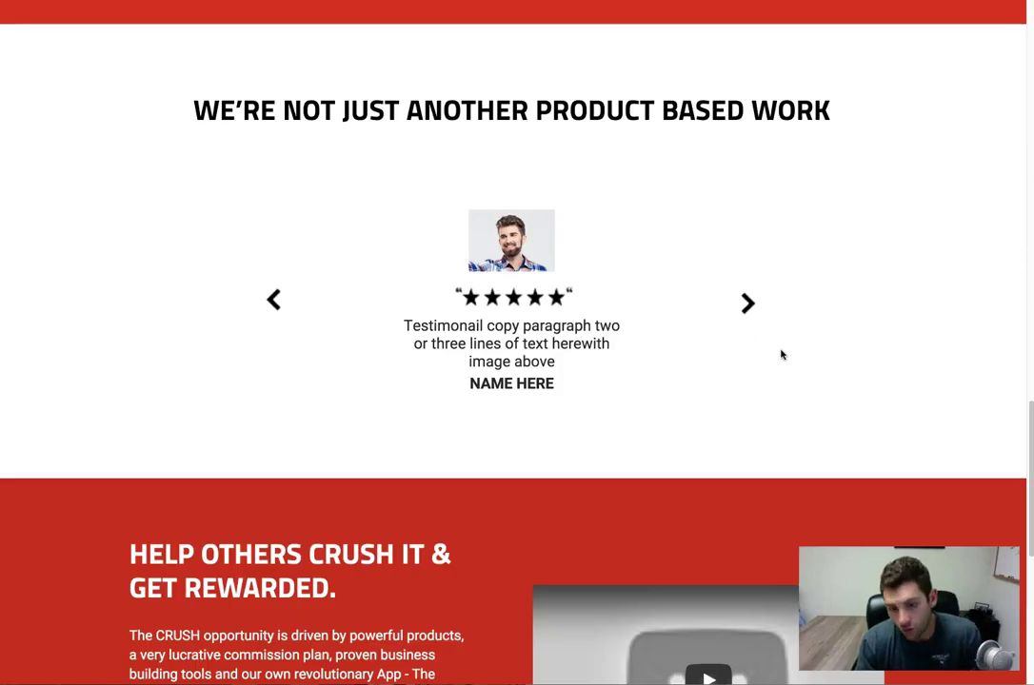
{"action": "scroll", "coordinate": [780, 356], "scroll_direction": "down", "scroll_amount": 11}
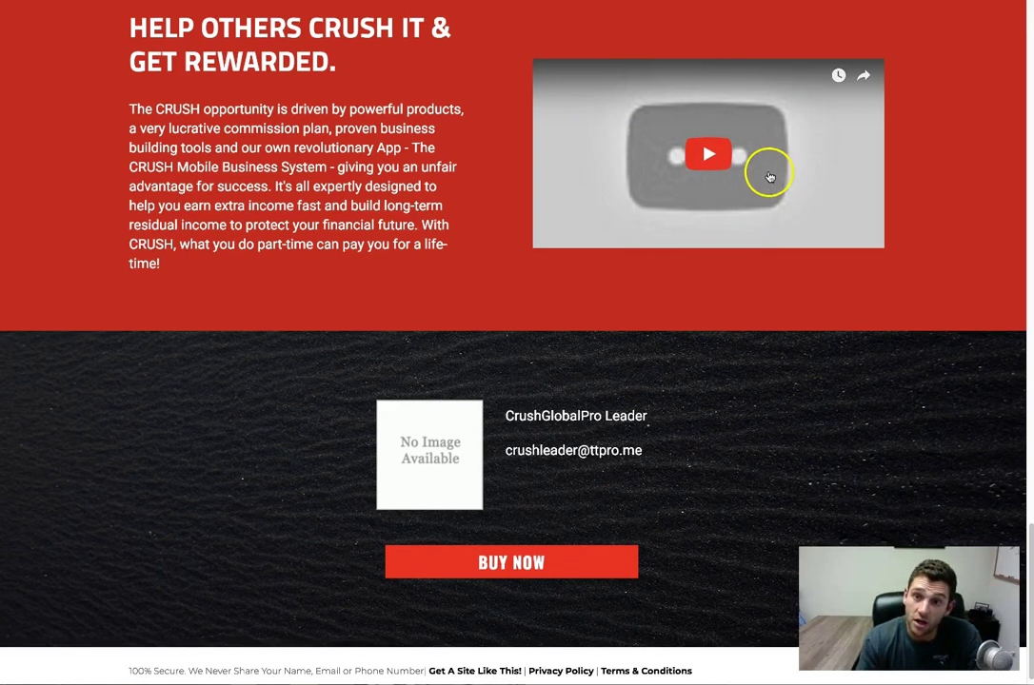
{"action": "scroll", "coordinate": [771, 154], "scroll_direction": "up", "scroll_amount": 5}
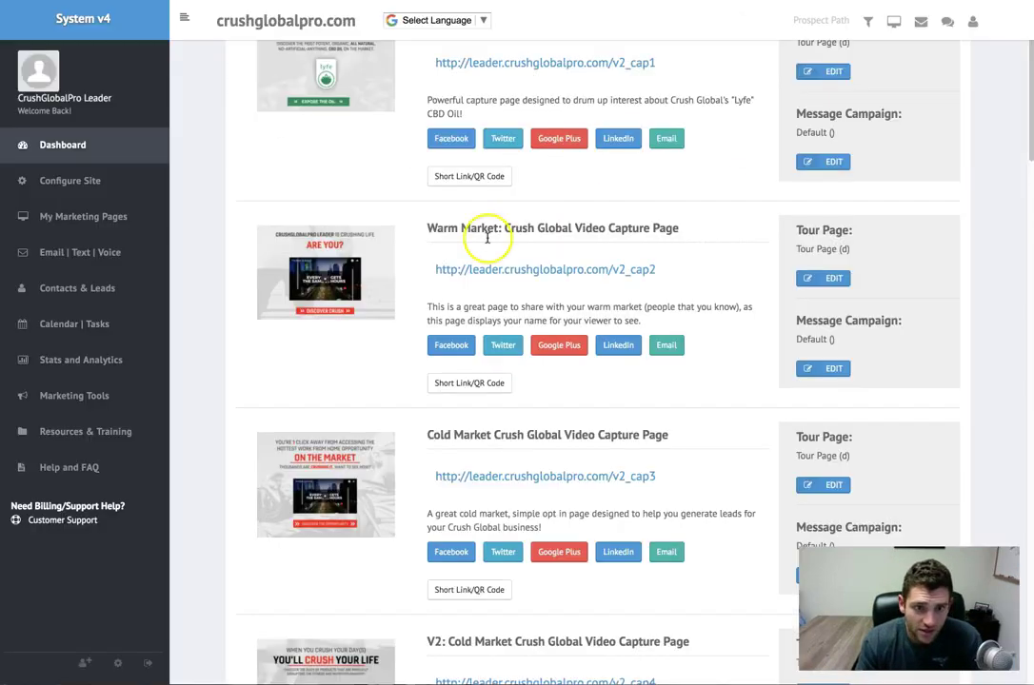
Step: Open the CBD Oil and Warm Market capture pages and try their Expose the Oil and Discover Crush opt-ins
{"action": "scroll", "coordinate": [467, 252], "scroll_direction": "up", "scroll_amount": 3}
{"action": "left_click", "coordinate": [519, 169]}
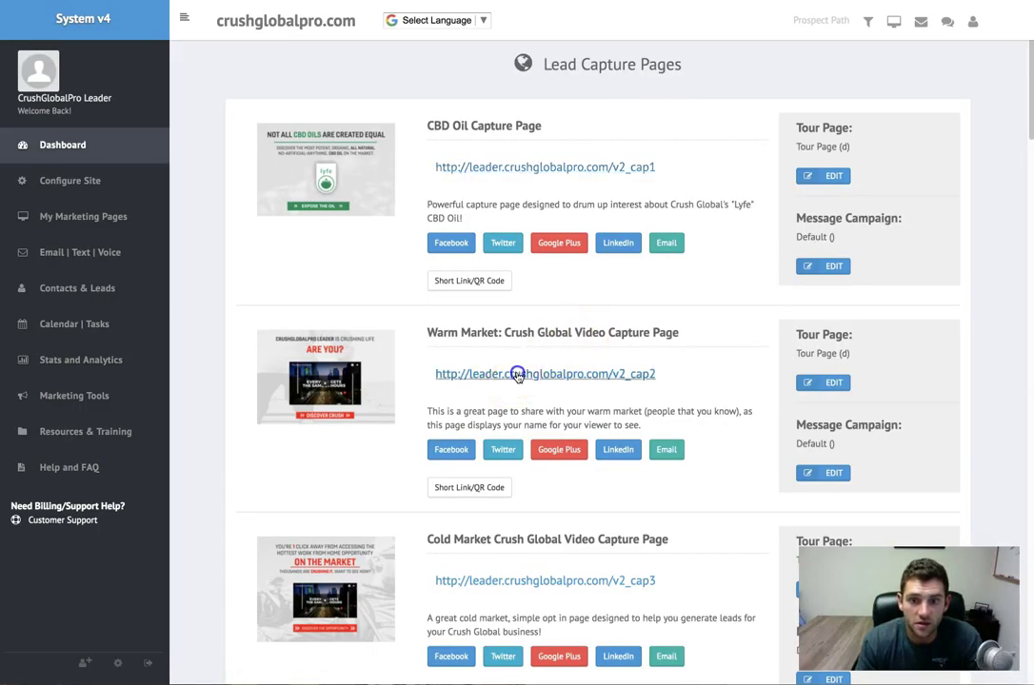
{"action": "left_click", "coordinate": [514, 371]}
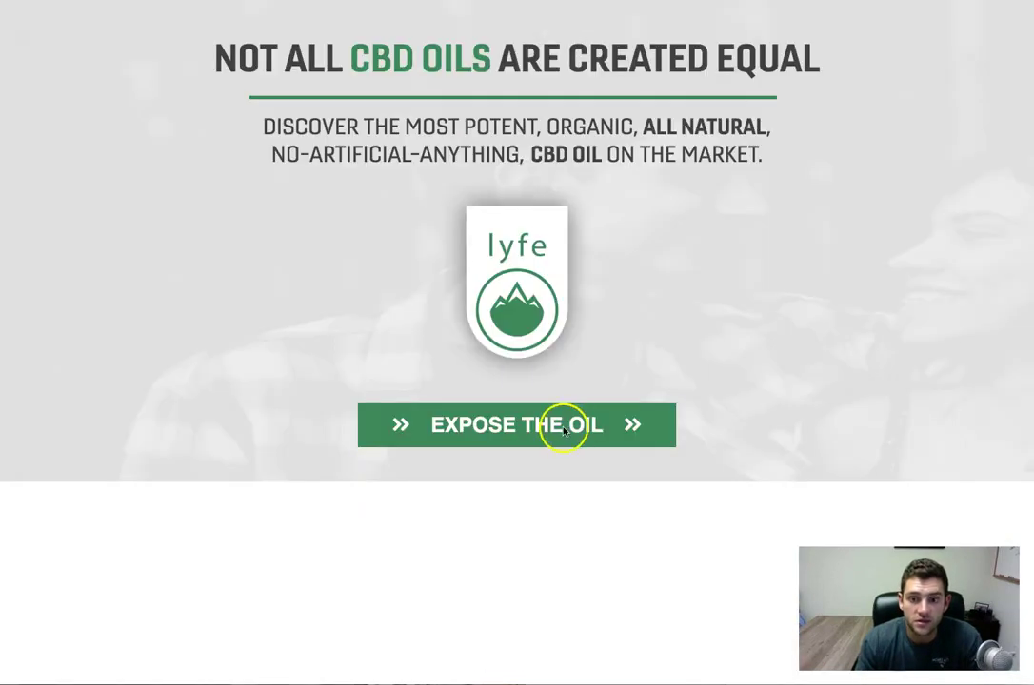
{"action": "left_click", "coordinate": [564, 431]}
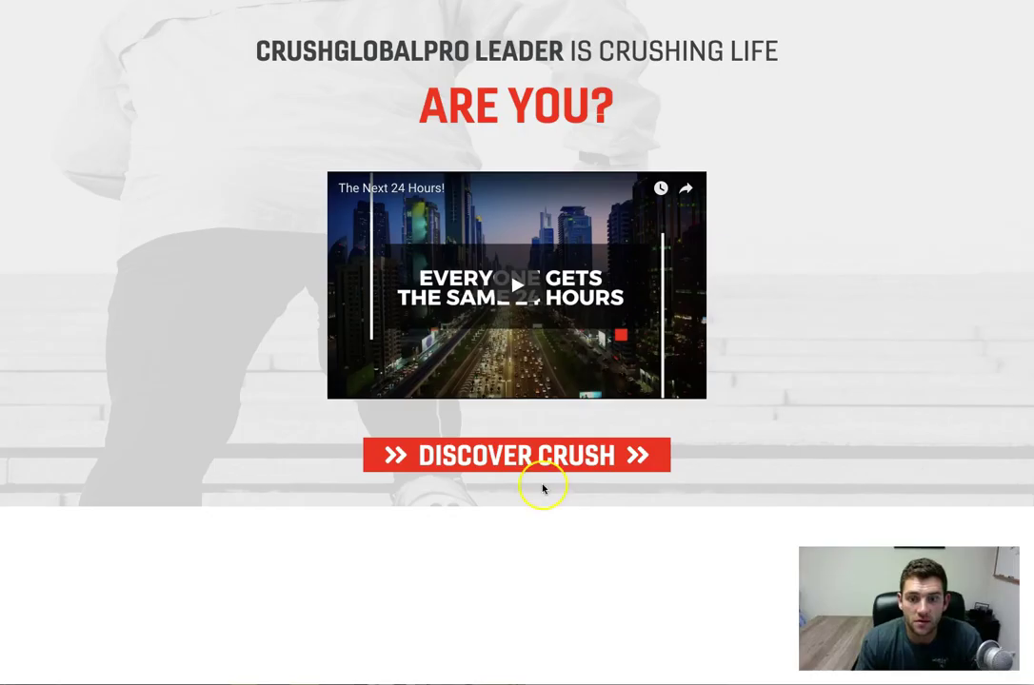
{"action": "left_click", "coordinate": [549, 462]}
{"action": "left_click", "coordinate": [783, 244]}
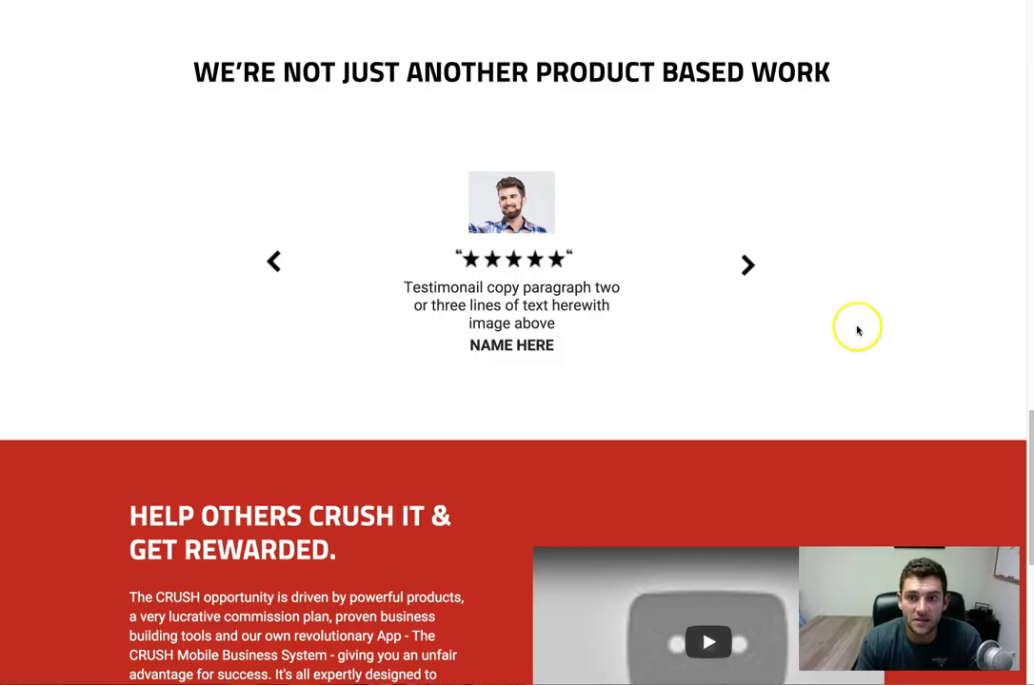
{"action": "scroll", "coordinate": [809, 286], "scroll_direction": "up", "scroll_amount": 10}
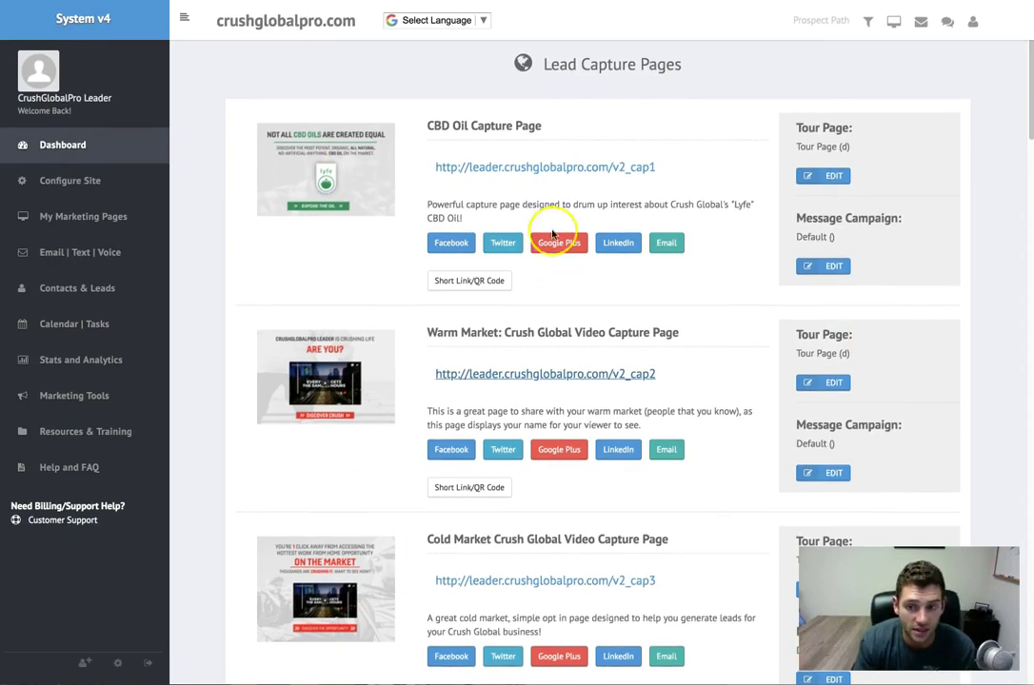
Step: View the entries for marketing pages and open the Contacts & Prospects page
{"action": "scroll", "coordinate": [567, 243], "scroll_direction": "down", "scroll_amount": 1}
{"action": "left_click", "coordinate": [80, 216]}
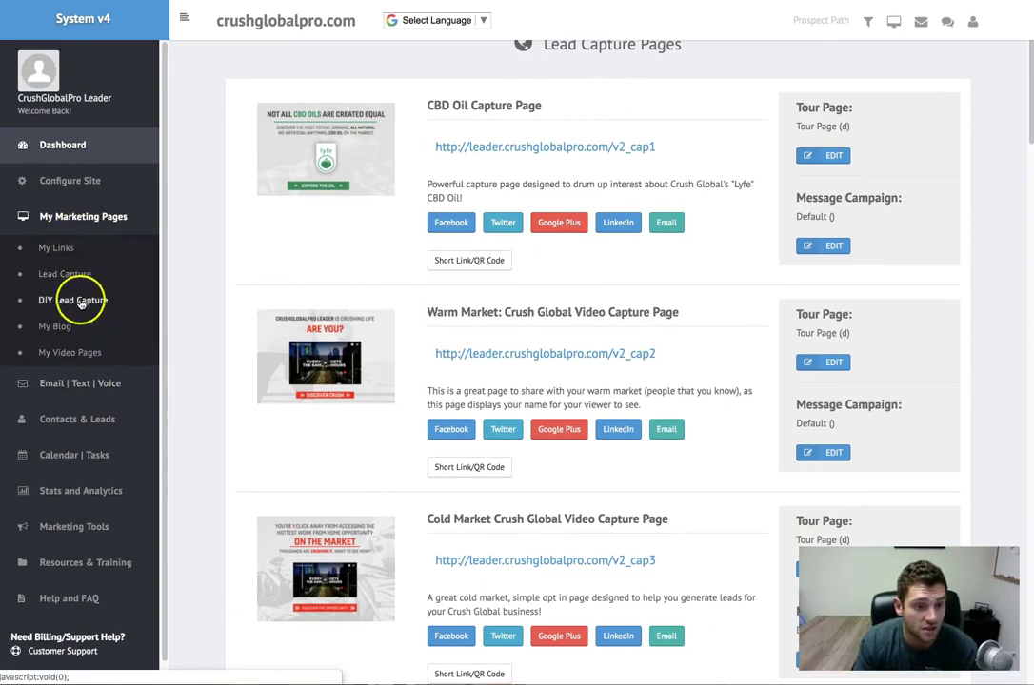
{"action": "left_click", "coordinate": [105, 298]}
{"action": "left_click", "coordinate": [99, 291]}
{"action": "left_click", "coordinate": [64, 321]}
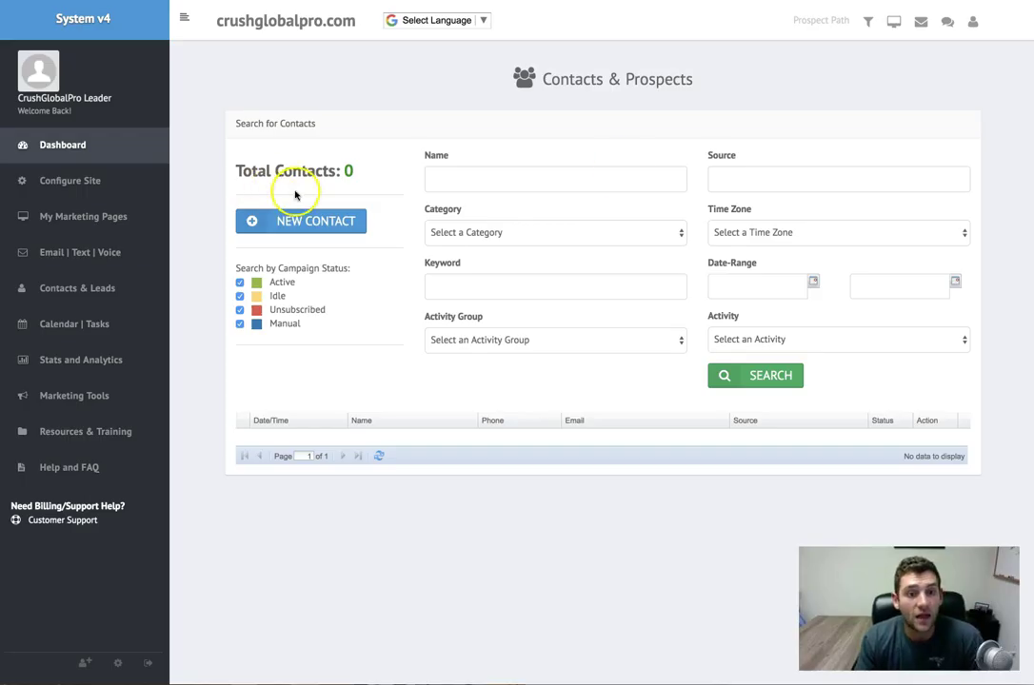
Step: Return to the Lead Capture pages, review the CBD Oil Capture Page's tour page options and save it with Tour Page (d)
{"action": "left_click", "coordinate": [76, 217]}
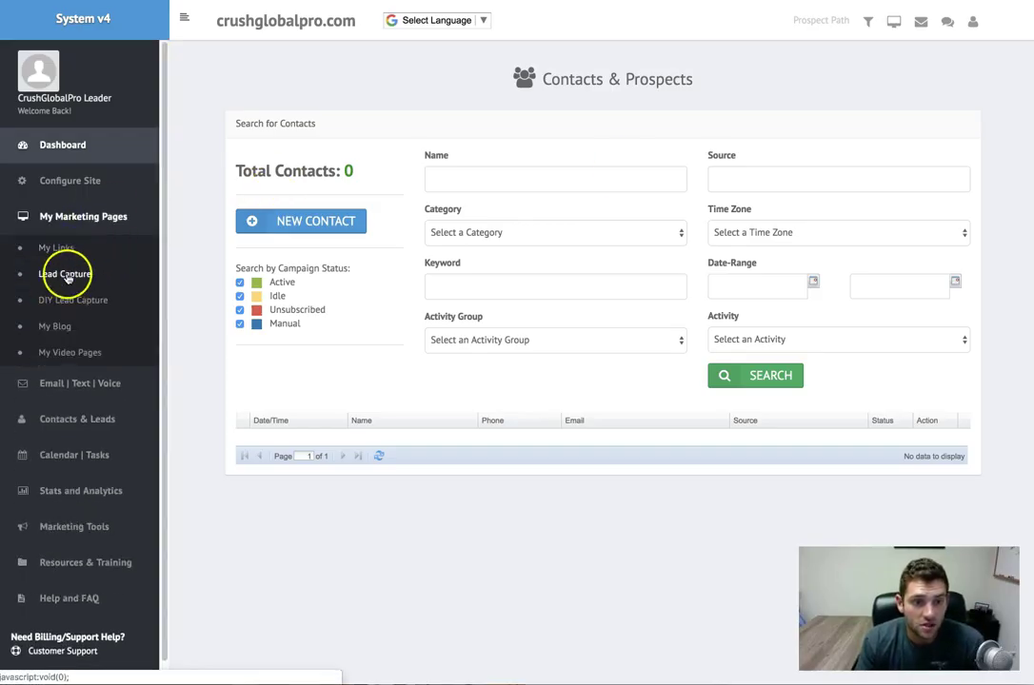
{"action": "left_click", "coordinate": [65, 275]}
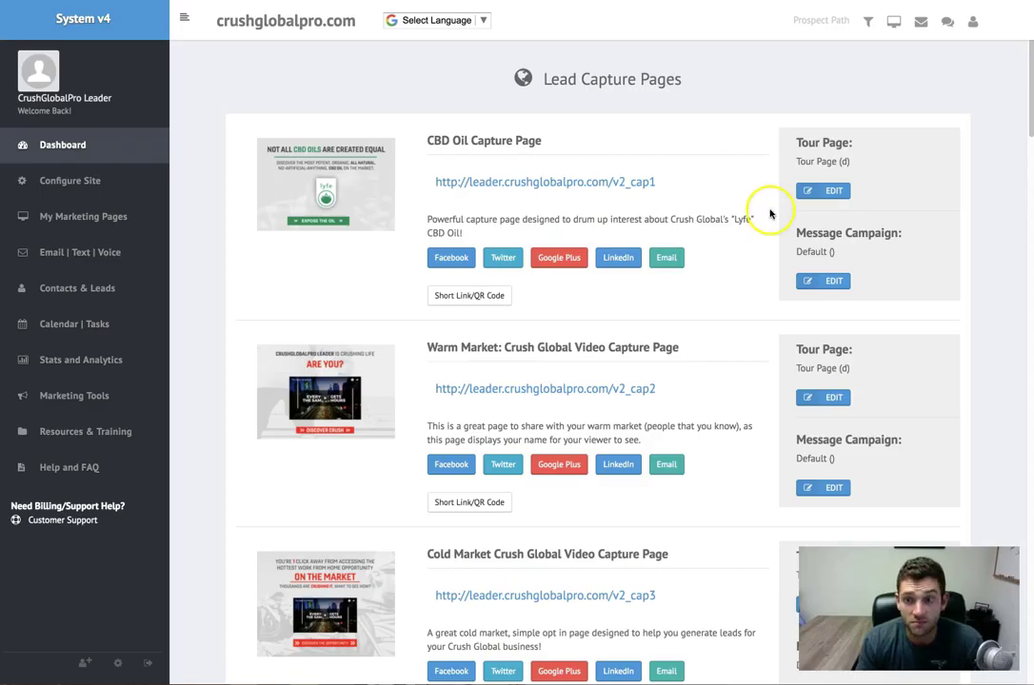
{"action": "left_click", "coordinate": [834, 190]}
{"action": "left_click", "coordinate": [866, 167]}
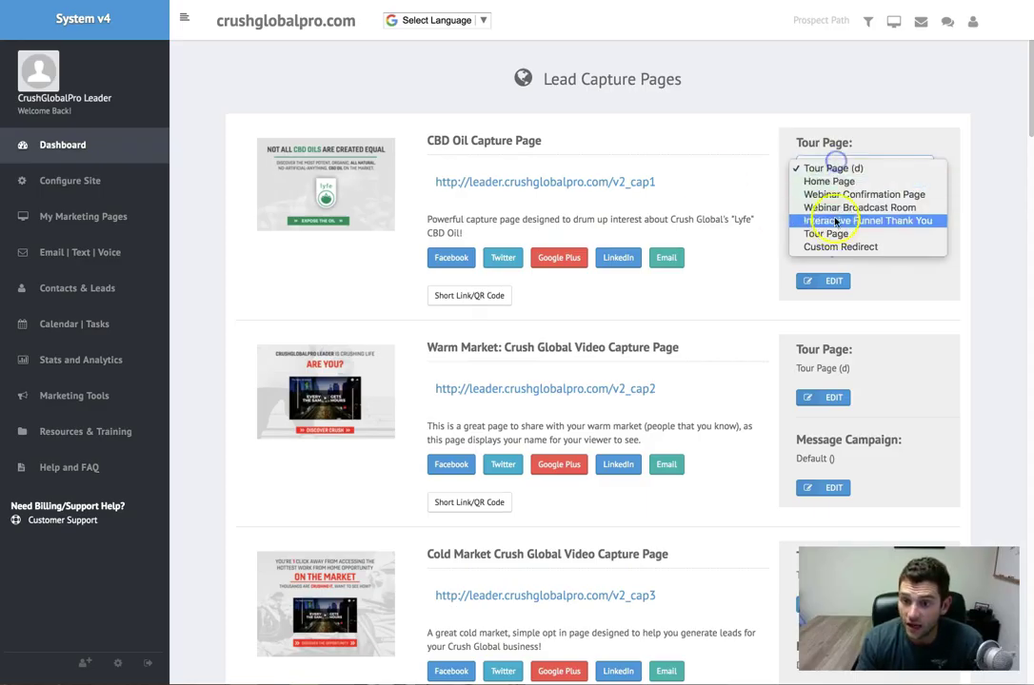
{"action": "left_click", "coordinate": [854, 276]}
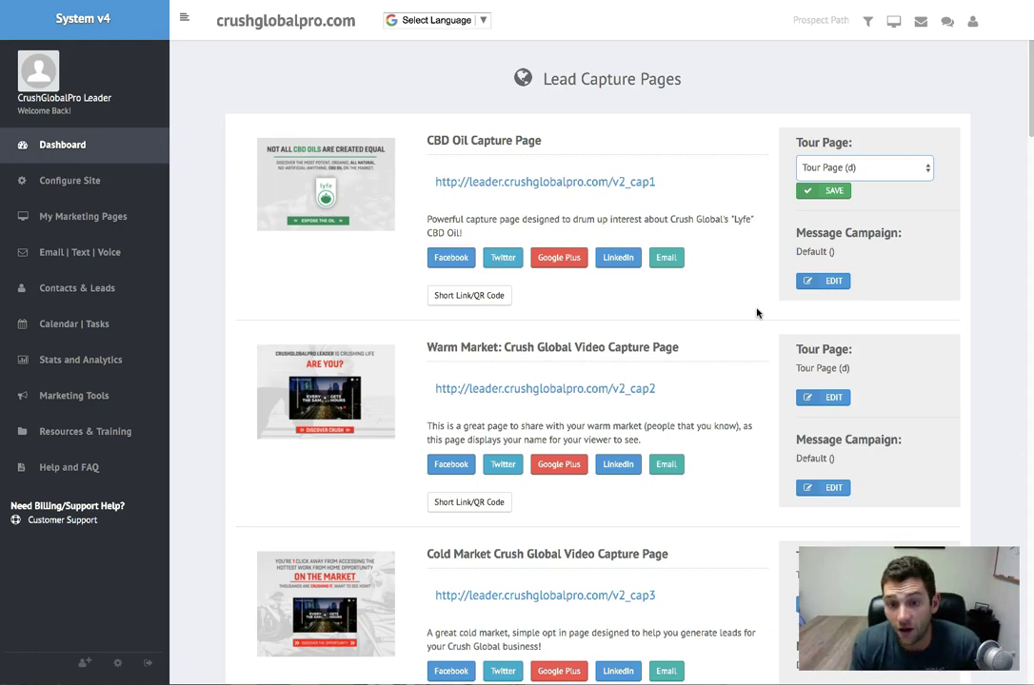
{"action": "left_click", "coordinate": [834, 193]}
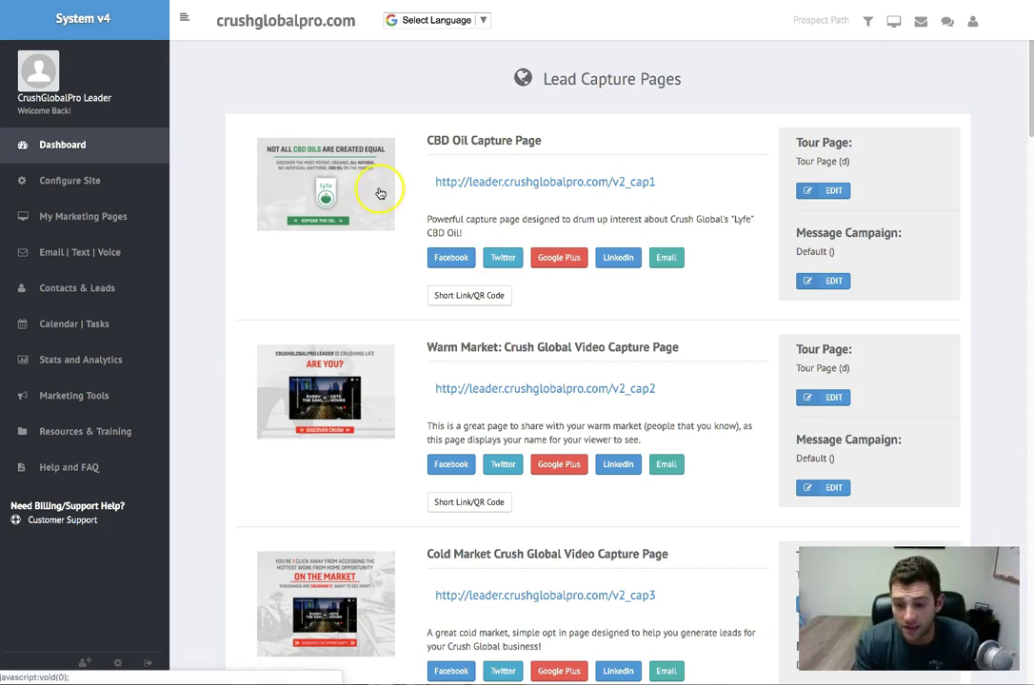
Step: Open the SMS/VOICE Messages page and view the Discover Crush opt-in on the Warm Market capture page
{"action": "left_click", "coordinate": [93, 219]}
{"action": "left_click", "coordinate": [81, 385]}
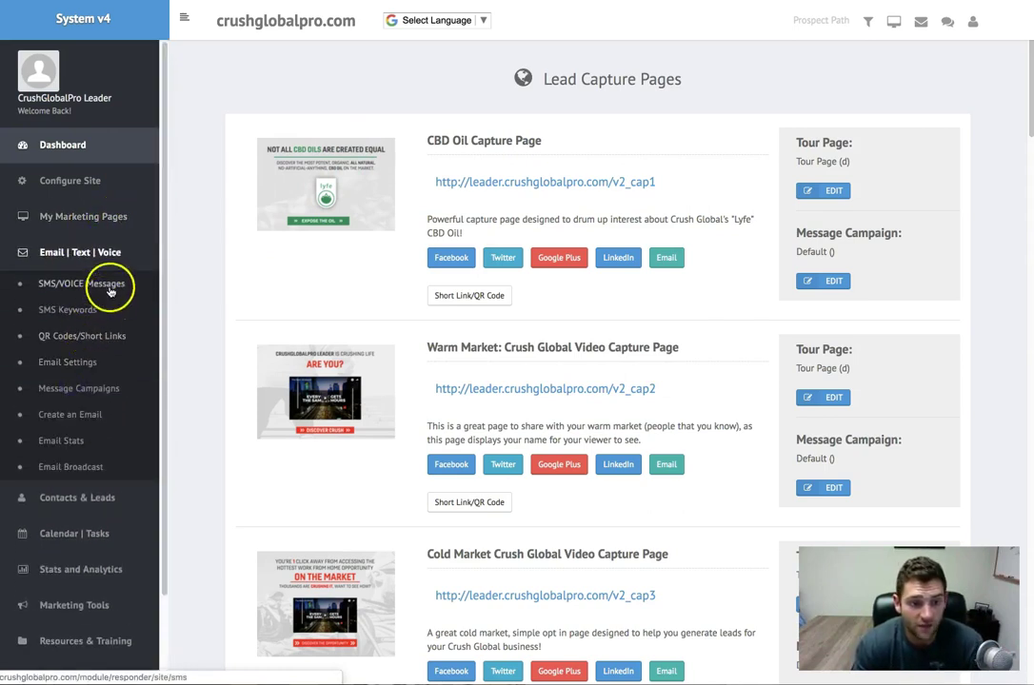
{"action": "left_click", "coordinate": [98, 288]}
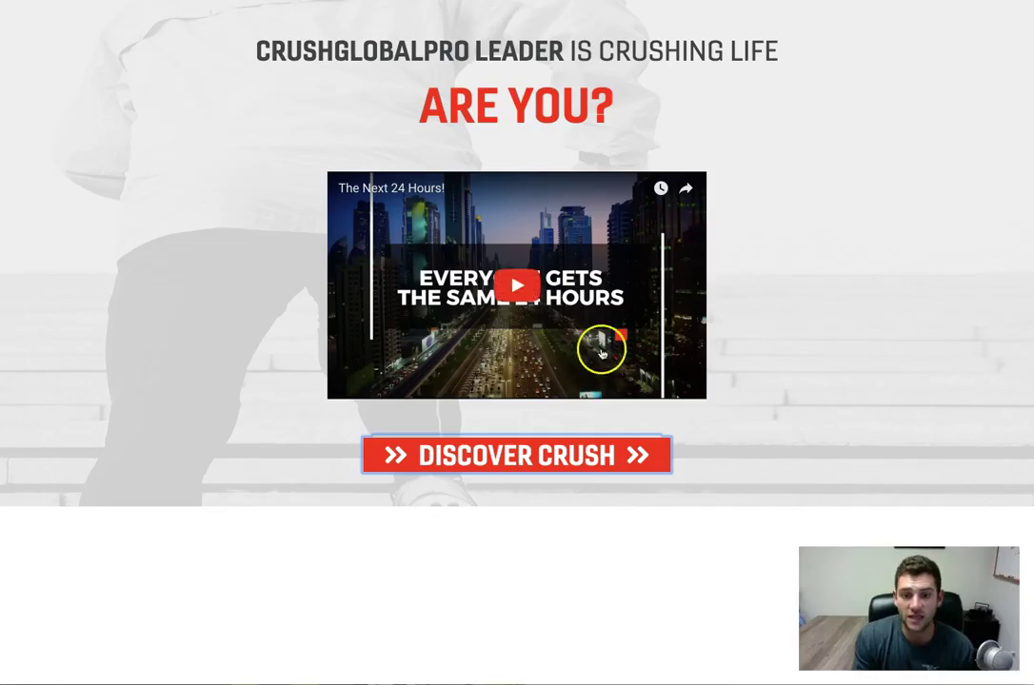
{"action": "left_click", "coordinate": [554, 441]}
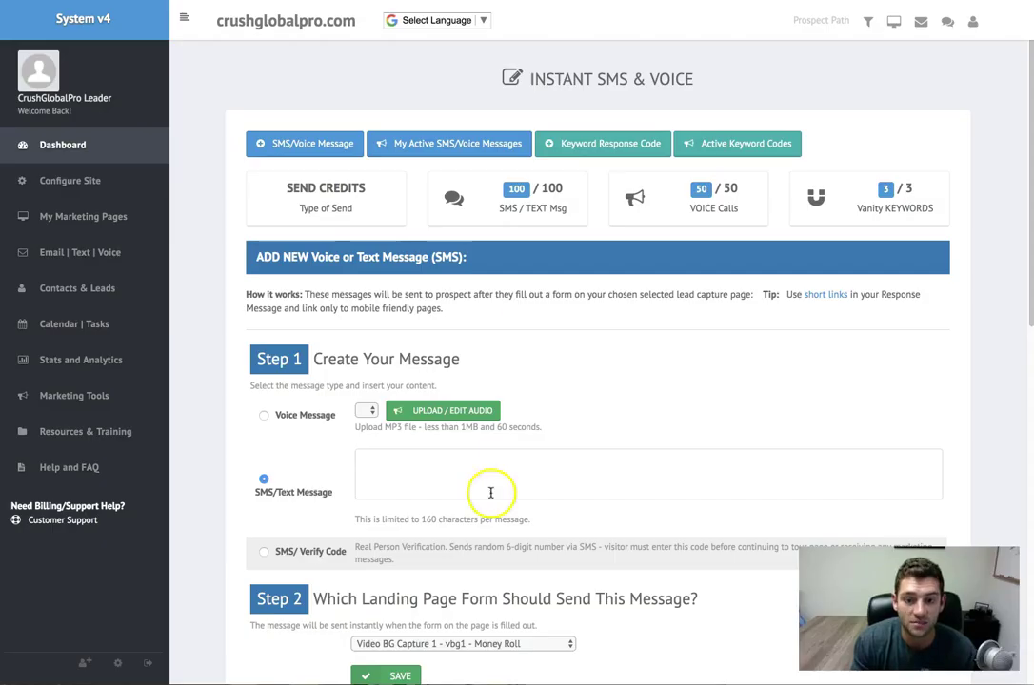
Step: Write the SMS text "I see you're checking out the Crush Products! When would be a good time to get you a sample of some!?" without a signature
{"action": "left_click", "coordinate": [503, 486]}
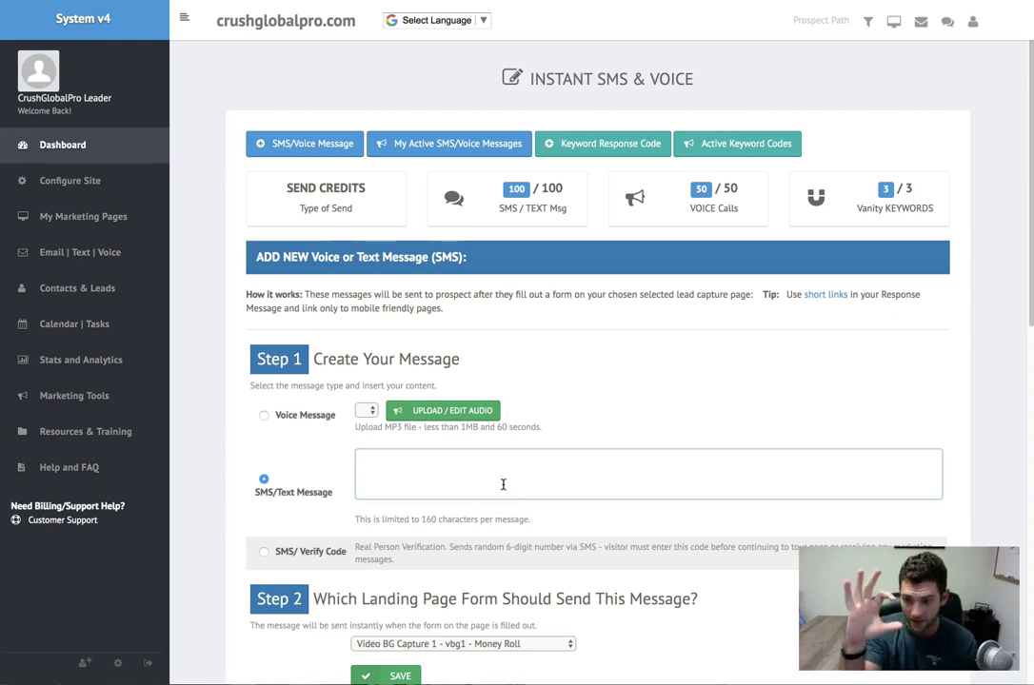
{"action": "left_click", "coordinate": [543, 481]}
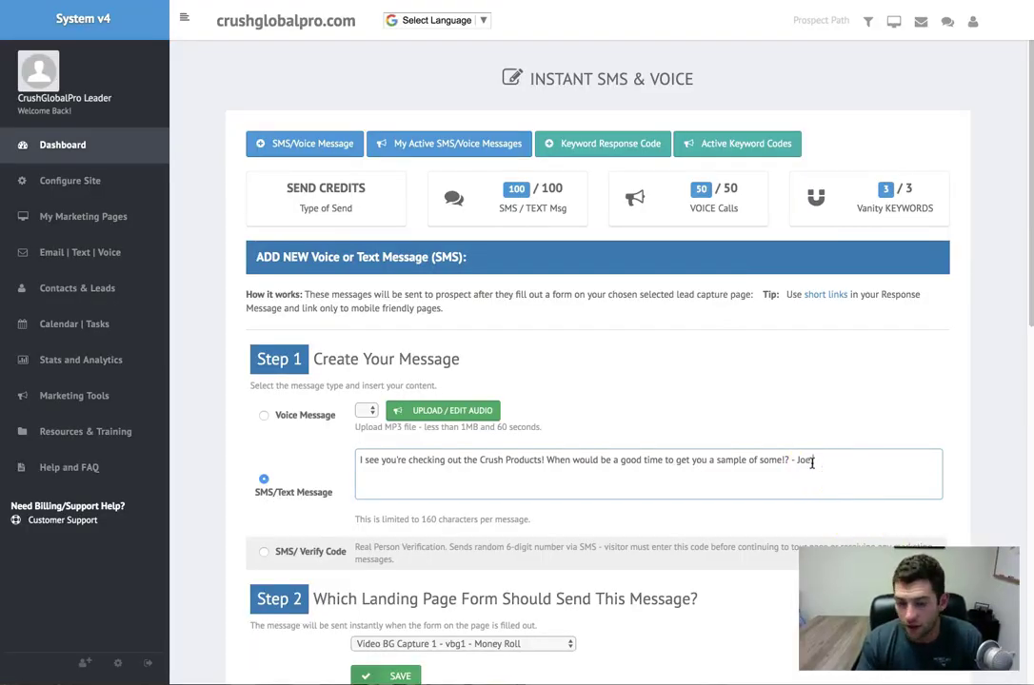
{"action": "left_click_drag", "start_coordinate": [836, 473], "coordinate": [794, 462]}
{"action": "key", "text": "BackSpace"}
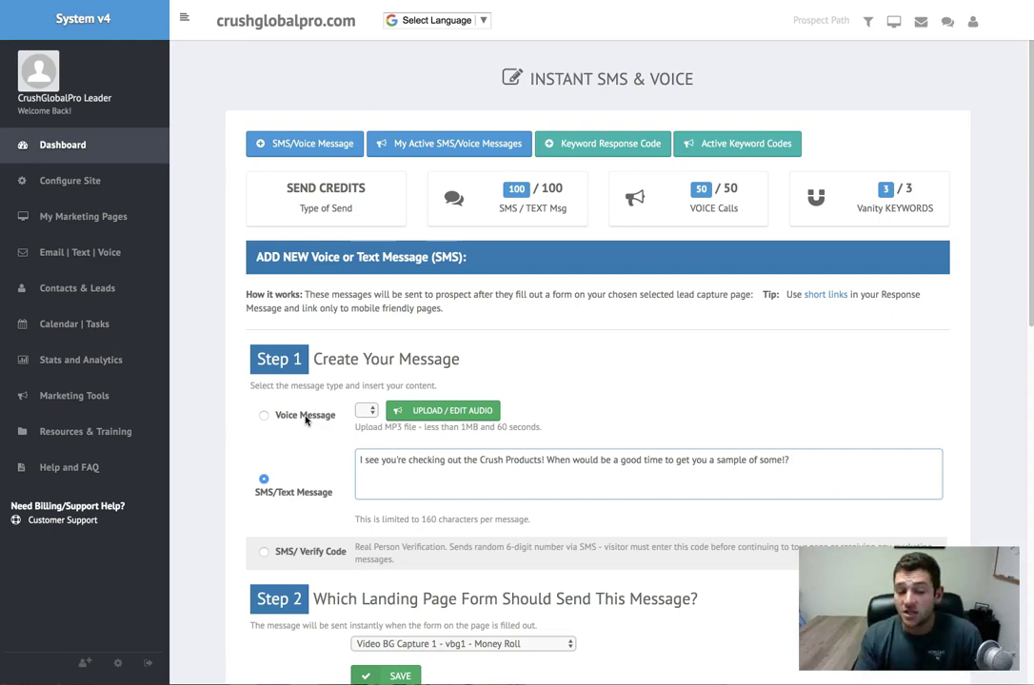
Step: Review the landing page form choices for sending the SMS message, leaving Video BG Capture 1 - vbg1 - Money Roll selected
{"action": "scroll", "coordinate": [554, 528], "scroll_direction": "down", "scroll_amount": 2}
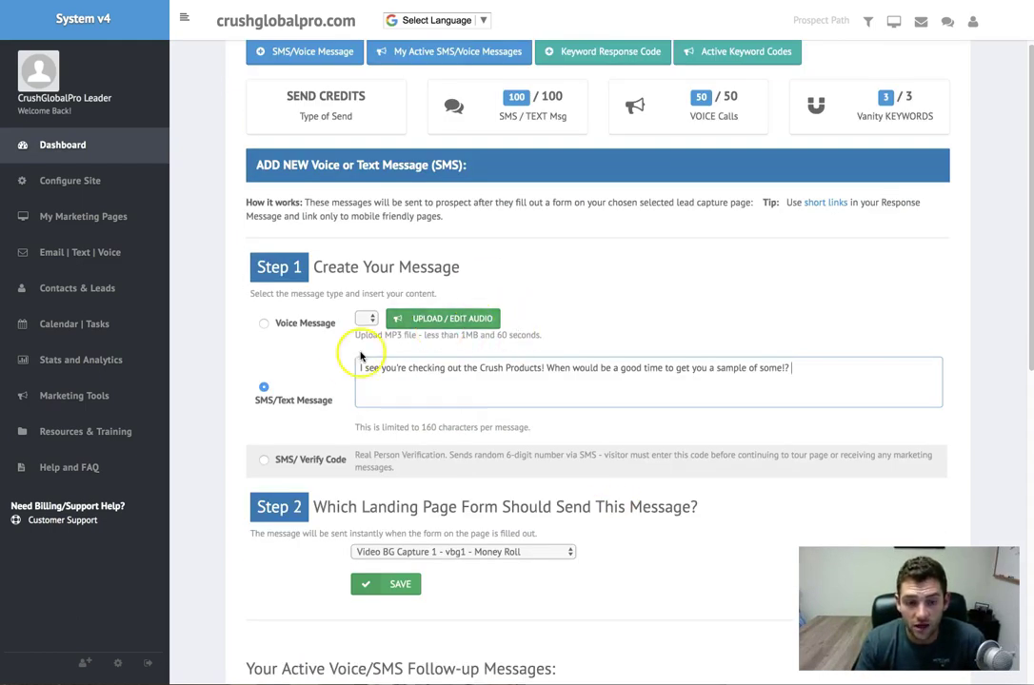
{"action": "scroll", "coordinate": [635, 484], "scroll_direction": "down", "scroll_amount": 1}
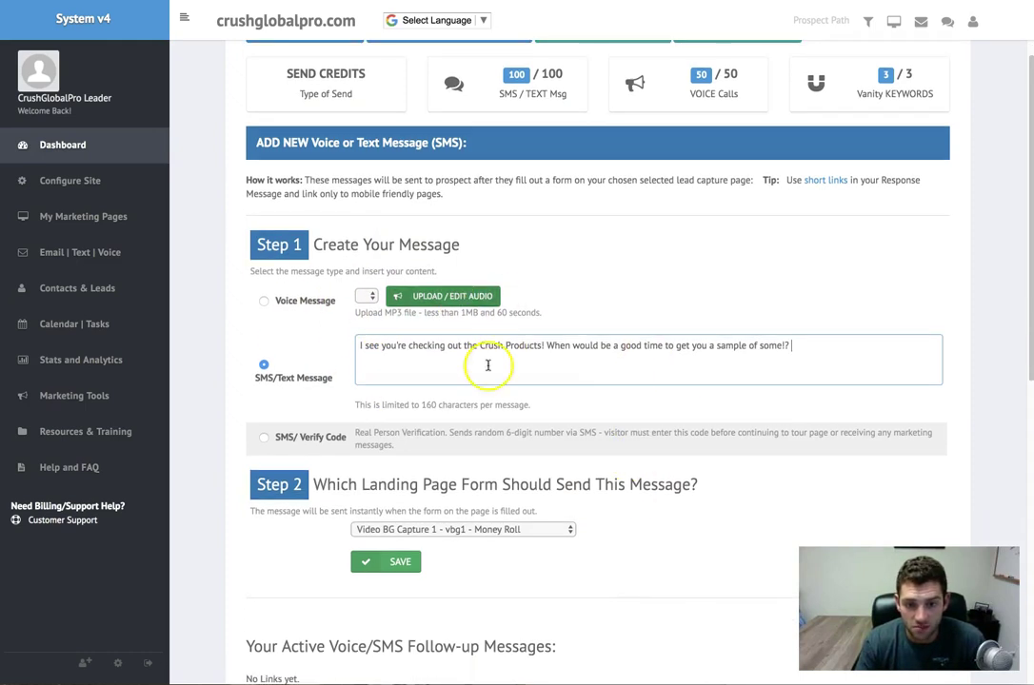
{"action": "scroll", "coordinate": [571, 547], "scroll_direction": "down", "scroll_amount": 1}
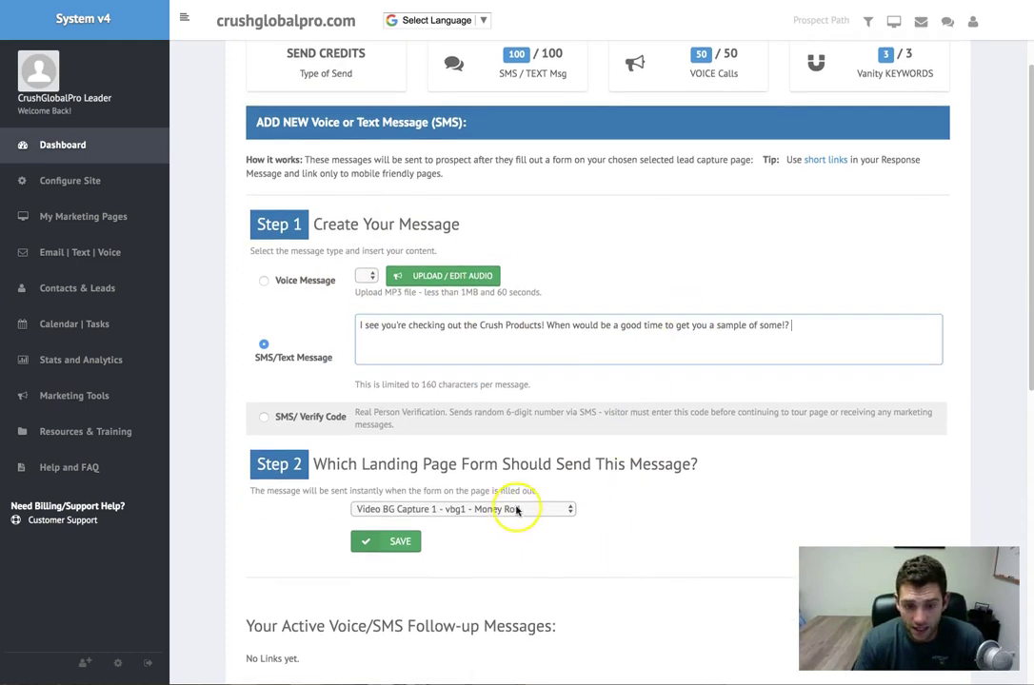
{"action": "left_click", "coordinate": [517, 510]}
{"action": "left_click", "coordinate": [381, 552]}
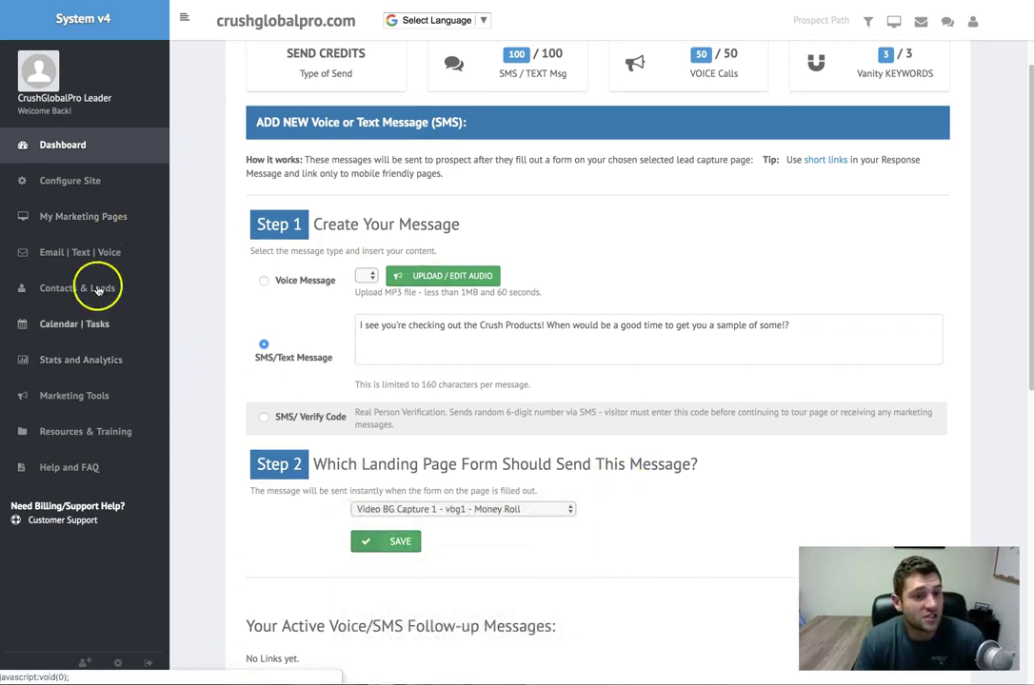
Step: Open the My Social Links page, look through its social, tracking pixel, PayPal and Hangout fields, and view the Resources & Training entries
{"action": "left_click", "coordinate": [67, 180]}
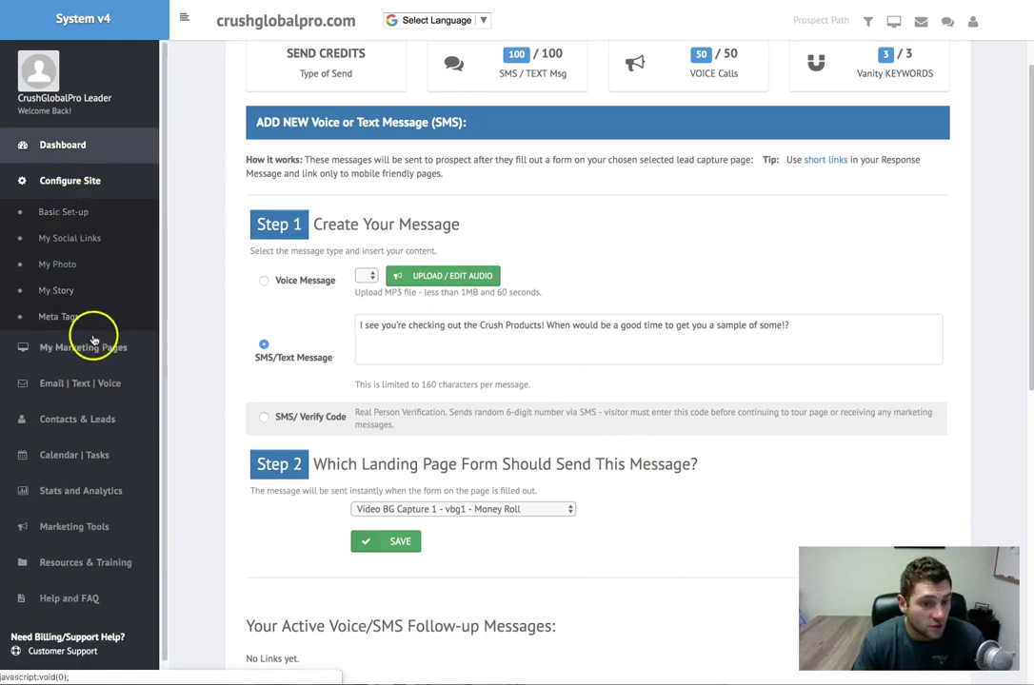
{"action": "left_click", "coordinate": [66, 237]}
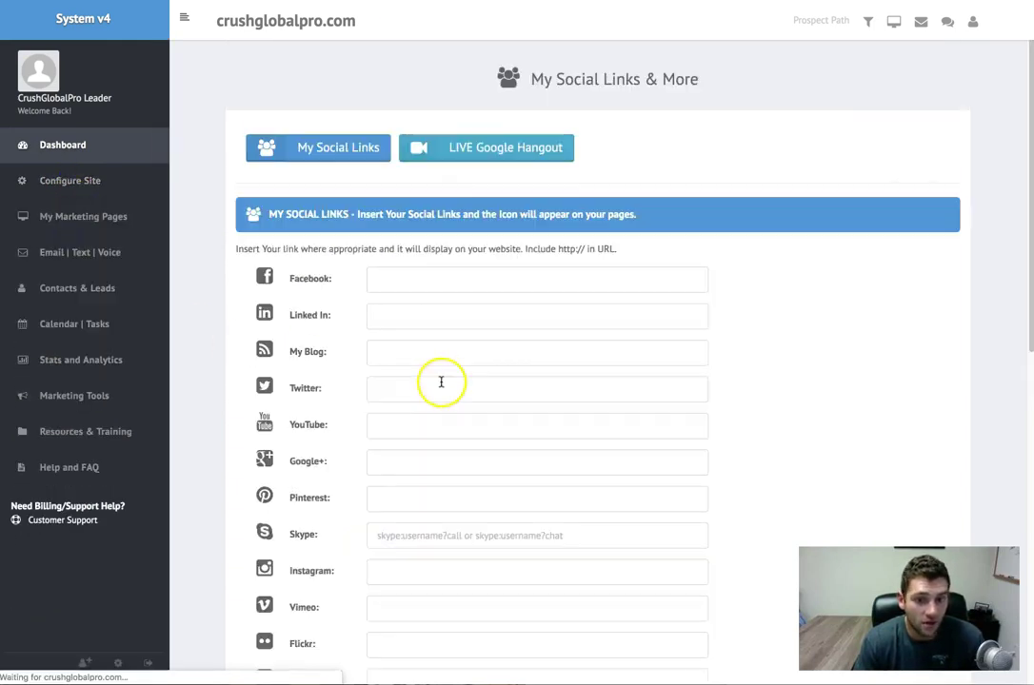
{"action": "scroll", "coordinate": [441, 382], "scroll_direction": "down", "scroll_amount": 5}
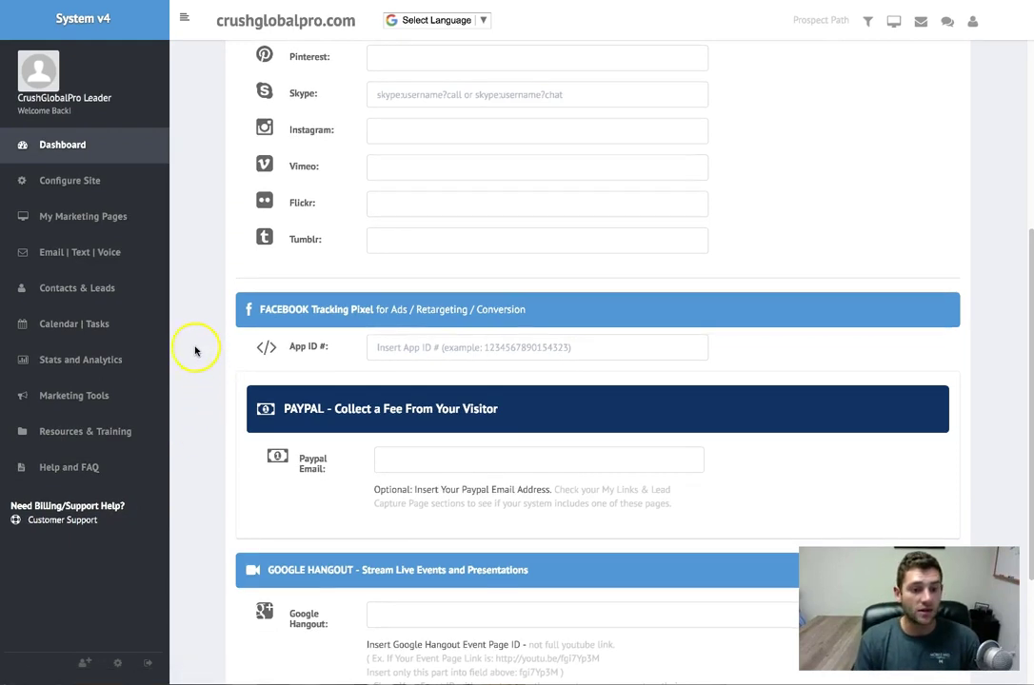
{"action": "left_click", "coordinate": [109, 434]}
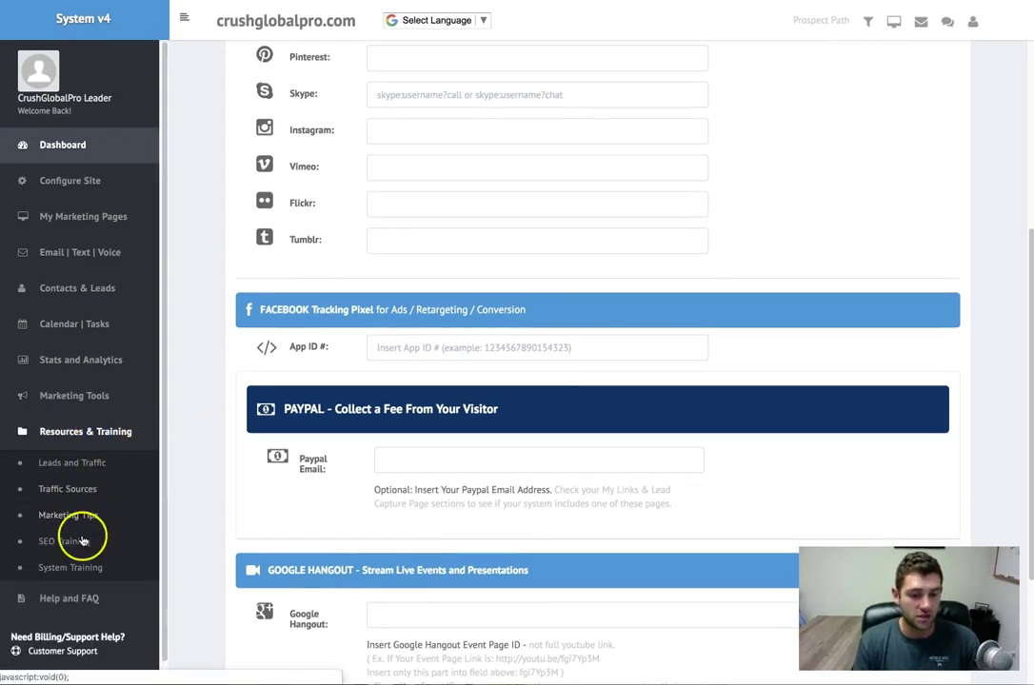
Step: Return to the Dashboard and open the Lead Capture pages
{"action": "left_click", "coordinate": [70, 151]}
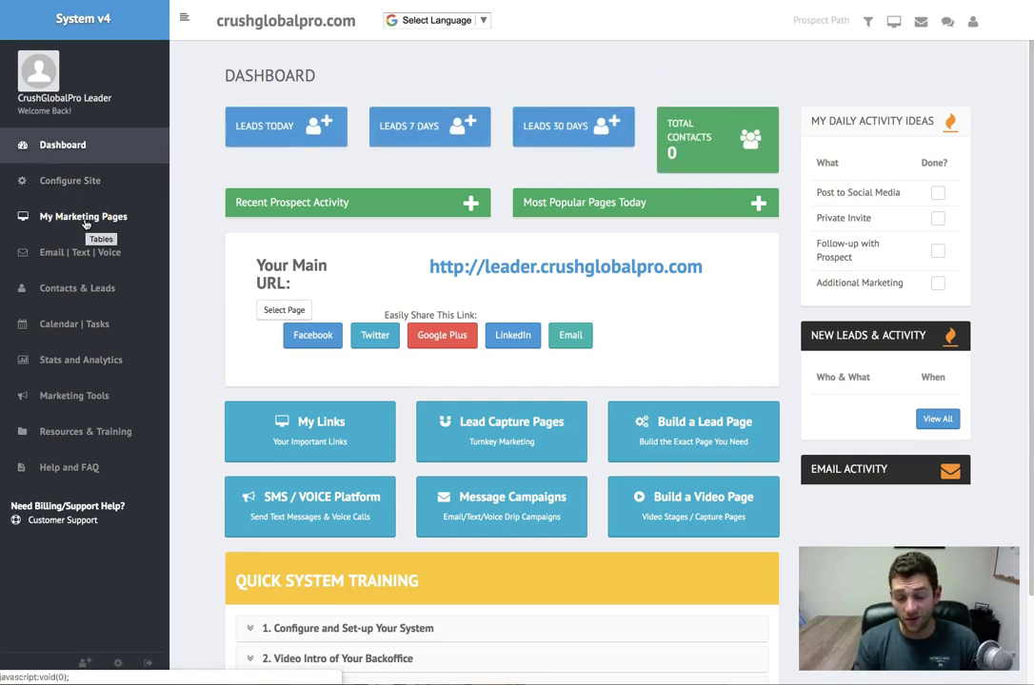
{"action": "left_click", "coordinate": [85, 218]}
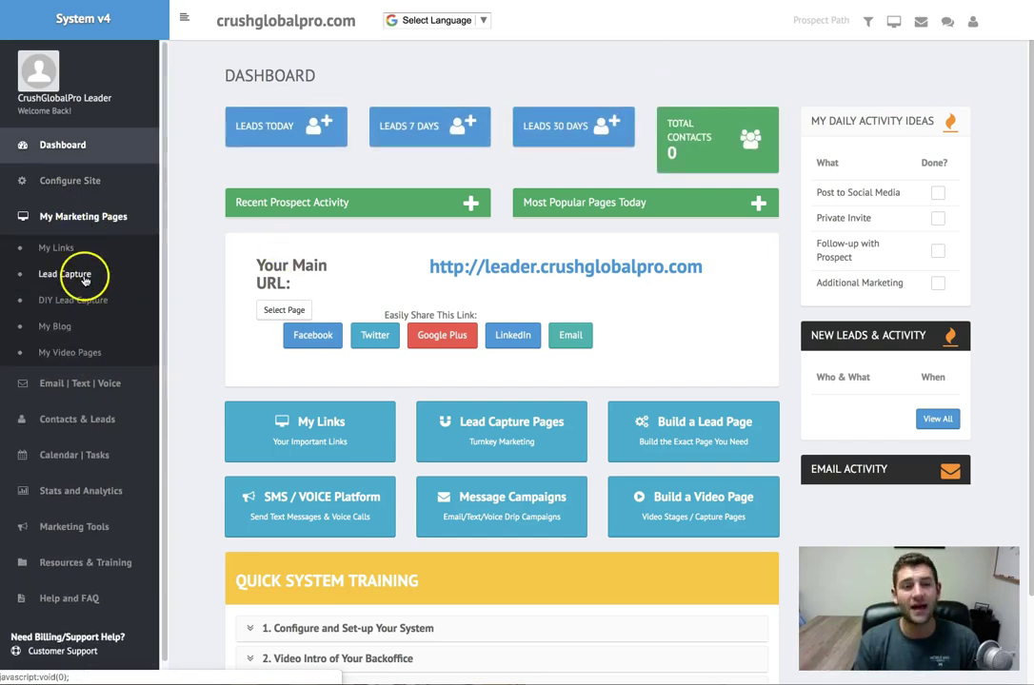
{"action": "left_click", "coordinate": [85, 278]}
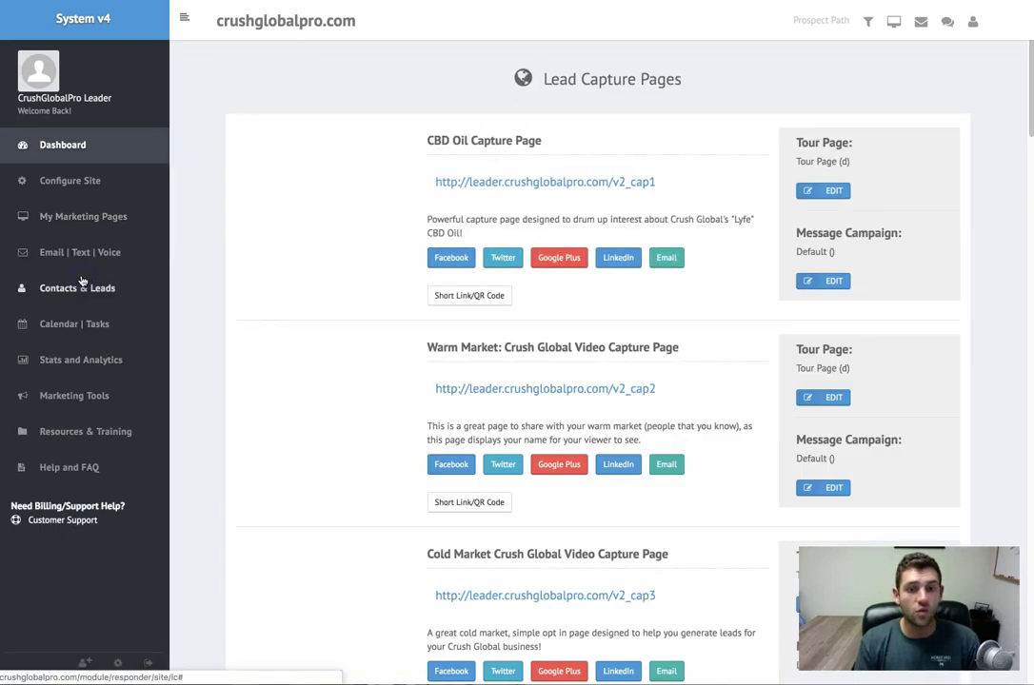